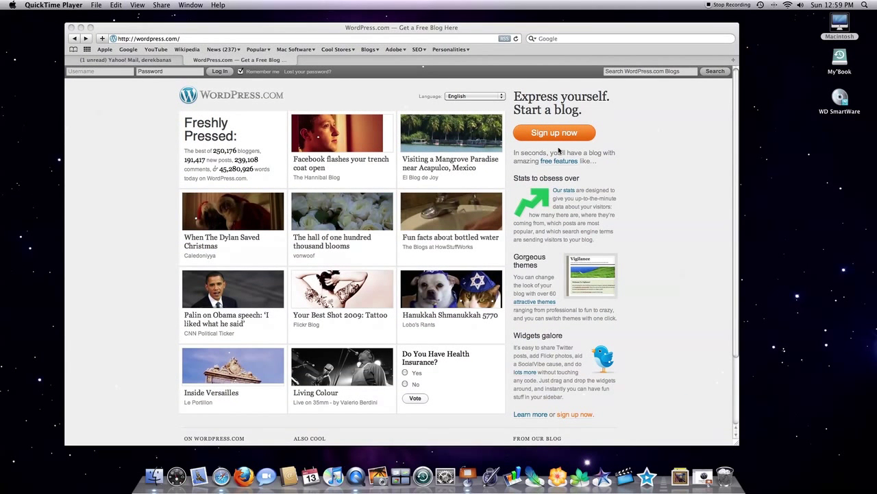
Open the WordPress.com signup form and enter a username
{"action": "left_click", "coordinate": [567, 134]}
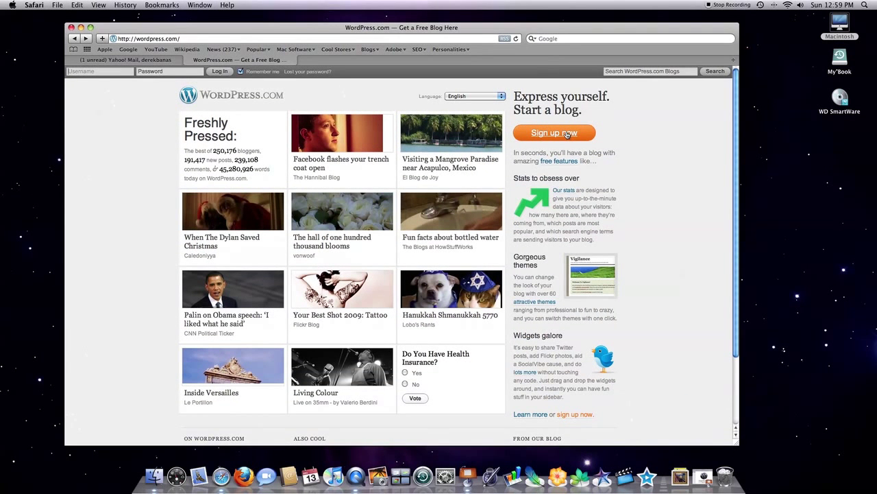
{"action": "left_click", "coordinate": [567, 135]}
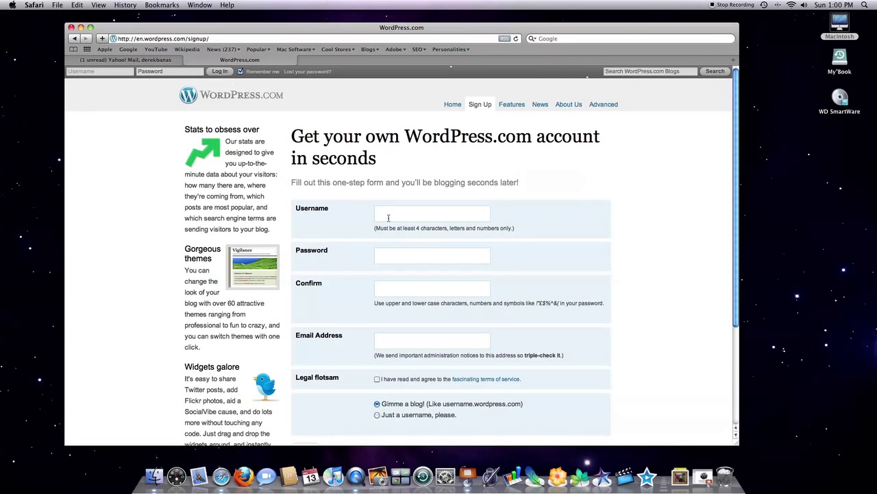
{"action": "left_click", "coordinate": [401, 218]}
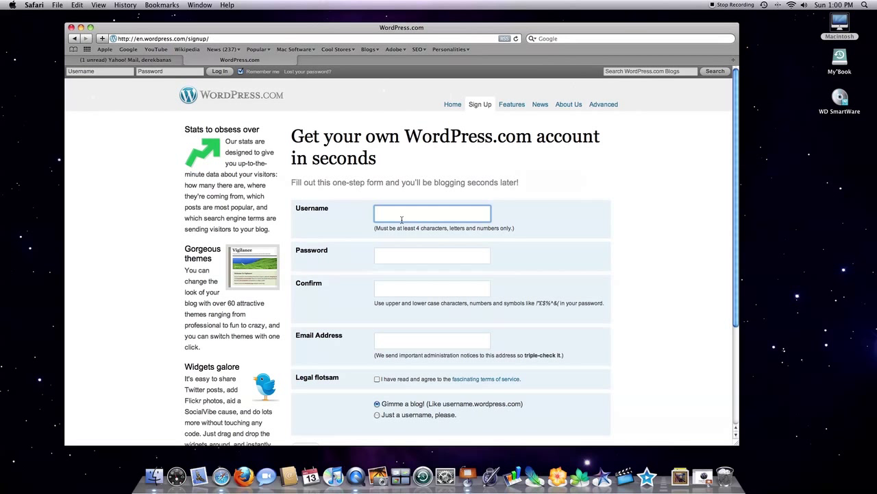
{"action": "type", "text": "babydiapers"}
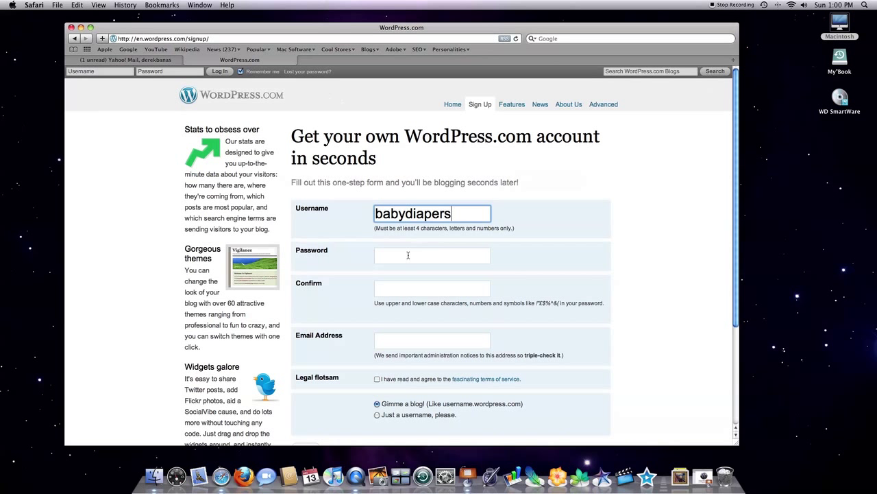
Enter the account password, confirm it, and fill in the e-mail address
{"action": "left_click", "coordinate": [408, 255]}
{"action": "type", "text": "••••••••"}
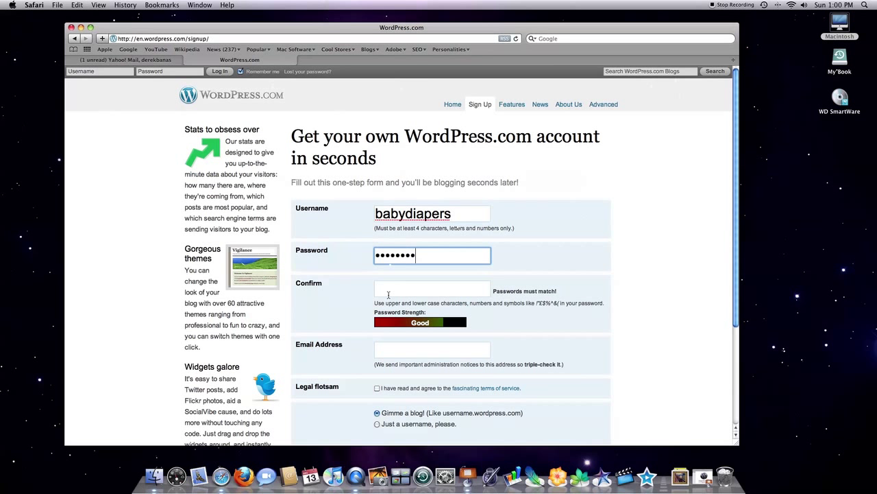
{"action": "left_click", "coordinate": [388, 295]}
{"action": "type", "text": "••"}
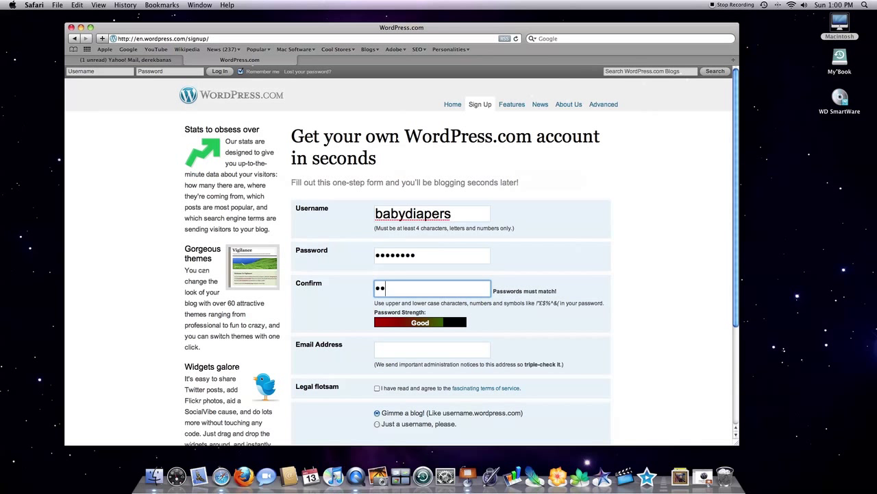
{"action": "type", "text": "••••••"}
{"action": "left_click", "coordinate": [383, 349]}
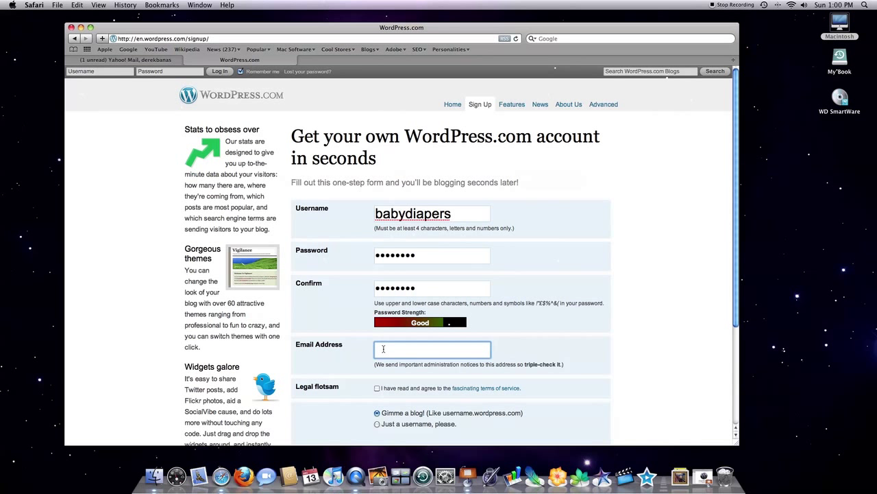
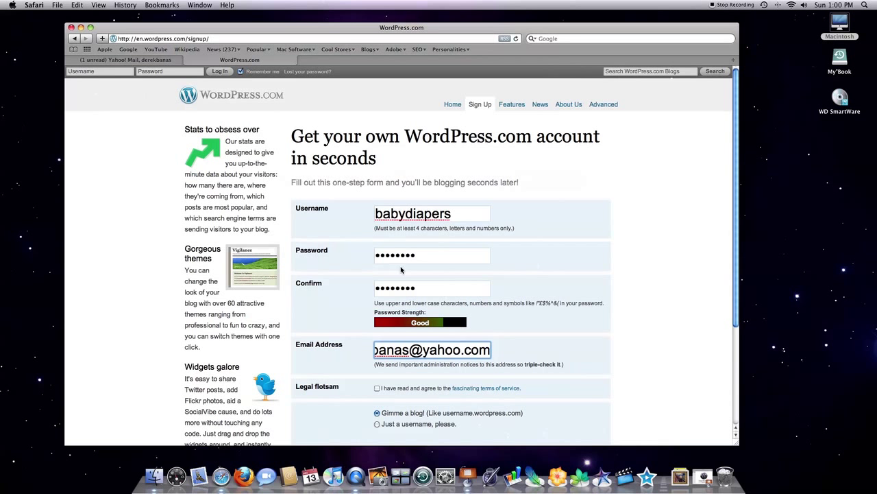
Agree to the terms of service and submit the sign-up form
{"action": "scroll", "coordinate": [359, 303], "scroll_direction": "down", "scroll_amount": 4}
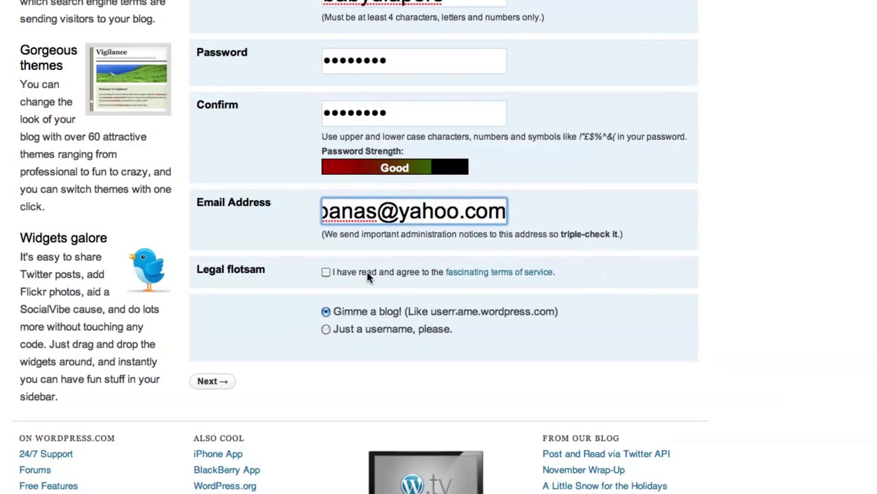
{"action": "left_click", "coordinate": [325, 272]}
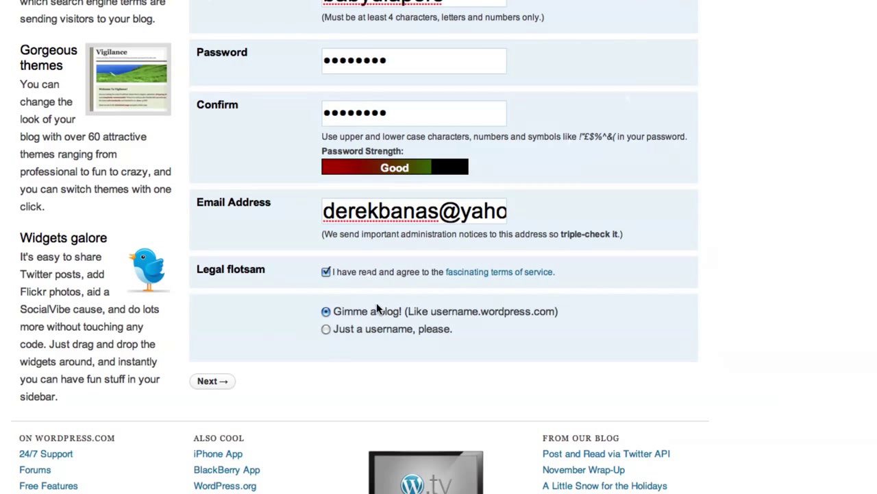
{"action": "left_click", "coordinate": [216, 383]}
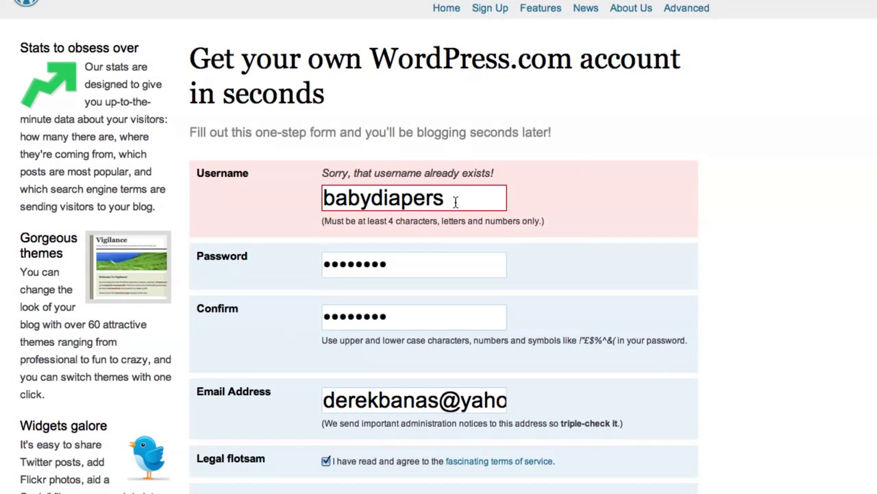
Replace the rejected username with a new all-lowercase one, using a lowercase j initial
{"action": "left_click_drag", "start_coordinate": [455, 198], "coordinate": [300, 203]}
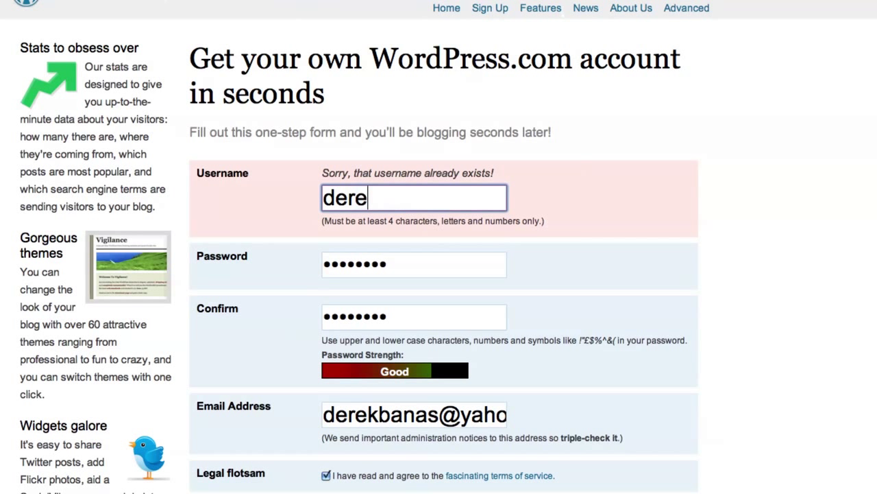
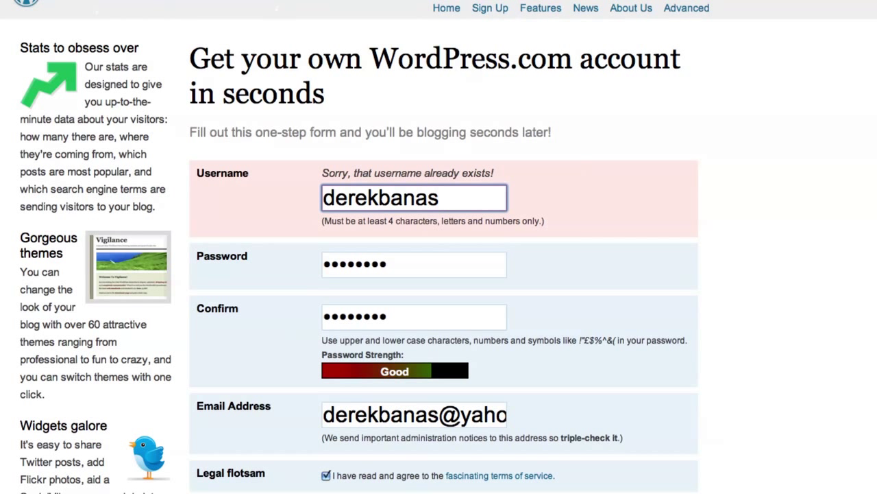
{"action": "left_click", "coordinate": [378, 199]}
{"action": "type", "text": "J"}
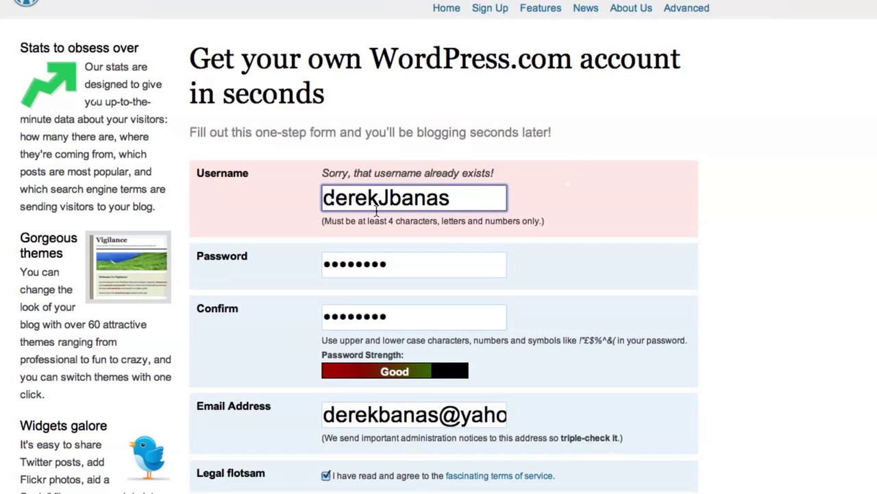
{"action": "key", "text": "BackSpace"}
{"action": "type", "text": "j"}
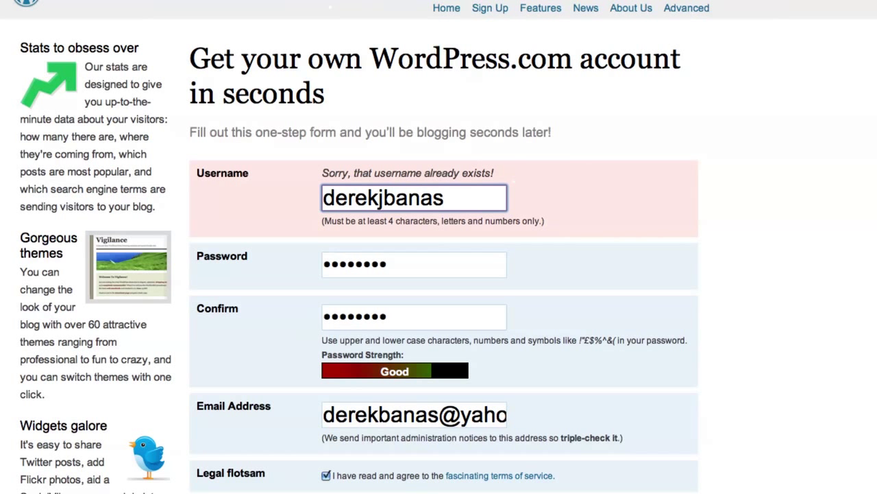
{"action": "scroll", "coordinate": [413, 246], "scroll_direction": "down", "scroll_amount": 5}
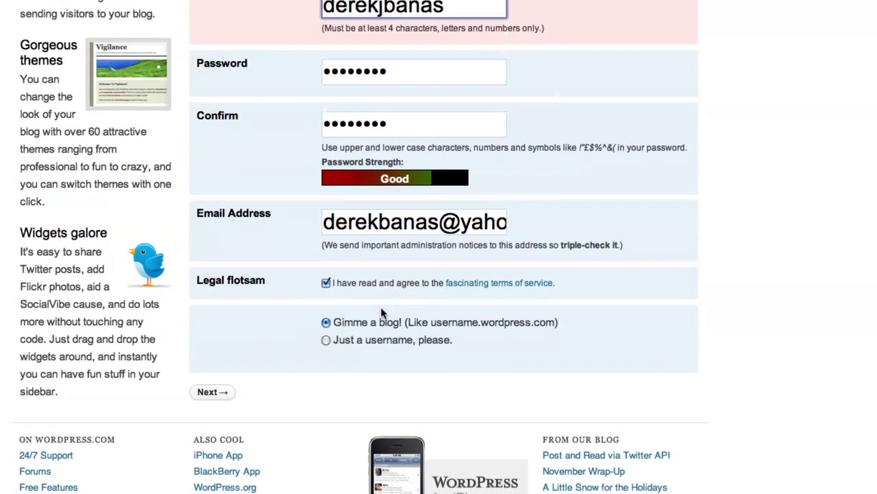
{"action": "scroll", "coordinate": [366, 291], "scroll_direction": "down", "scroll_amount": 1}
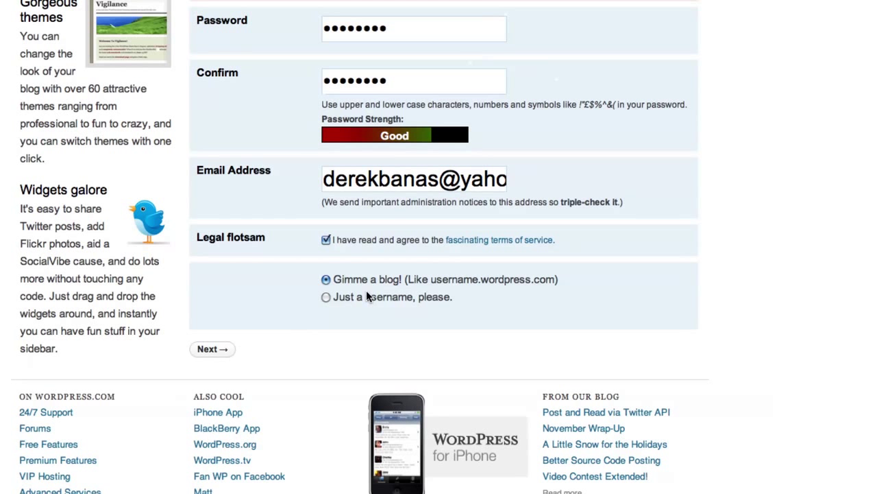
On the blog details step, remove the stray j and capitalise the surname's B in the blog title
{"action": "left_click", "coordinate": [213, 349]}
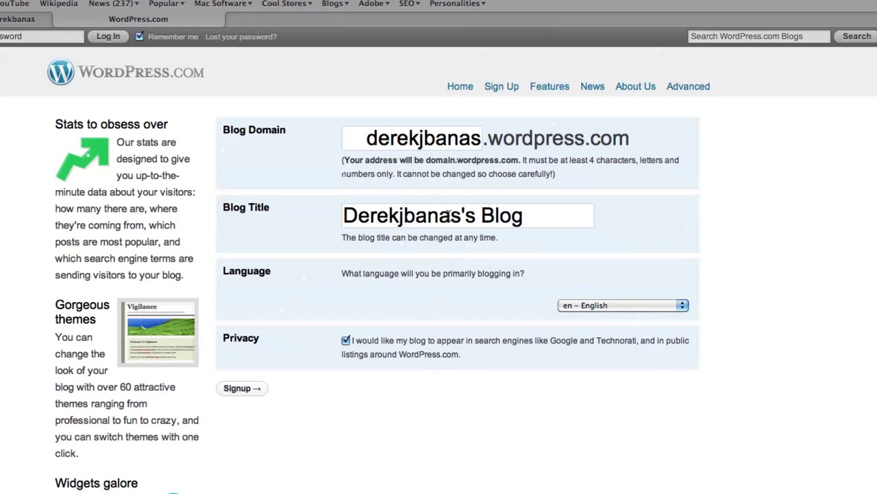
{"action": "left_click_drag", "start_coordinate": [467, 216], "coordinate": [394, 210]}
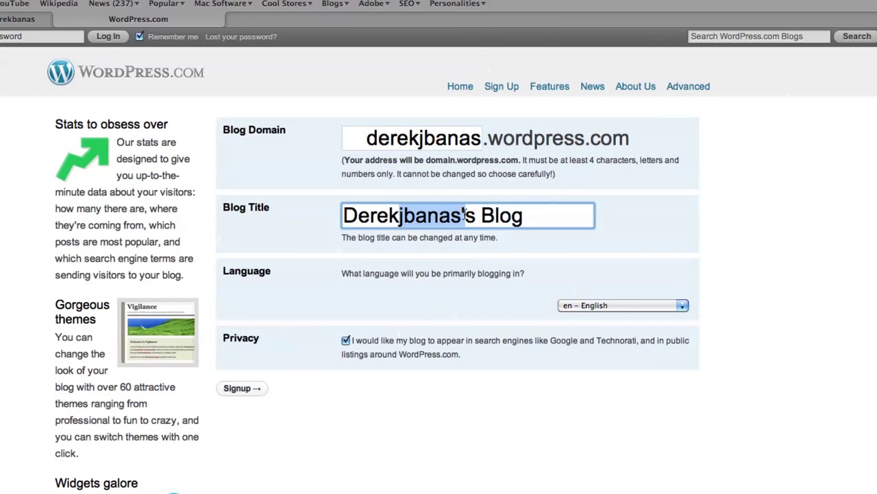
{"action": "left_click", "coordinate": [407, 215]}
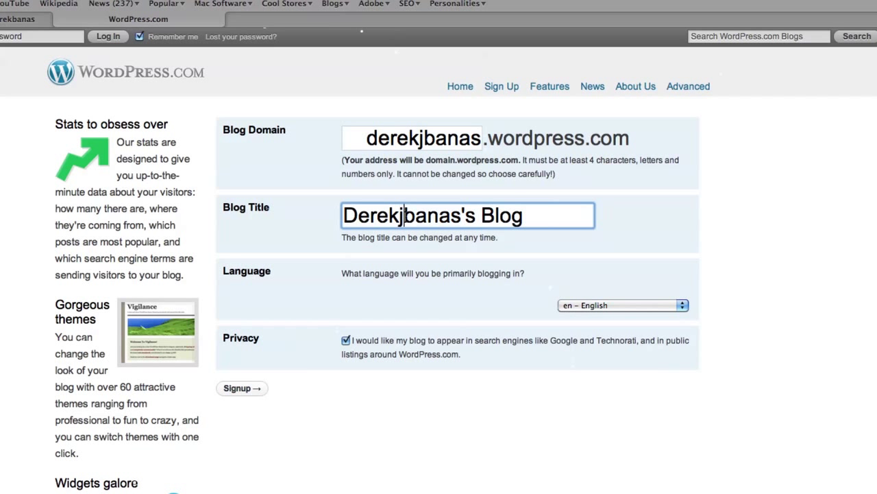
{"action": "key", "text": "BackSpace"}
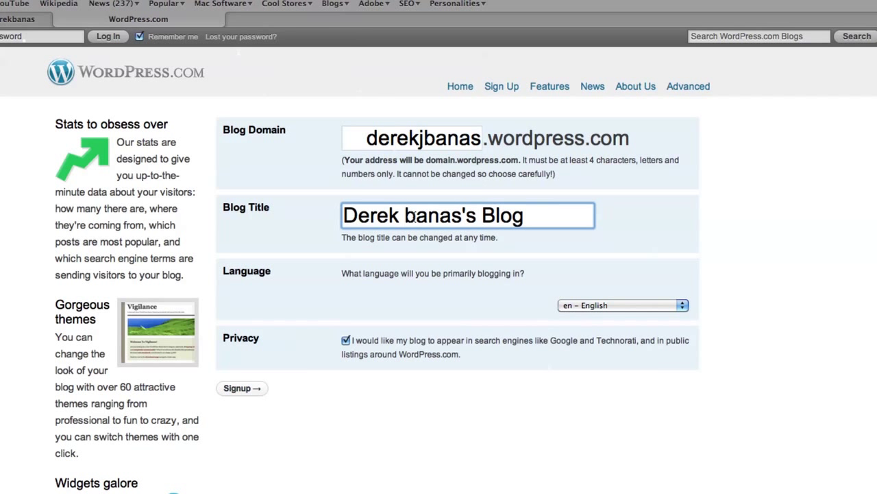
{"action": "key", "text": "BackSpace"}
{"action": "type", "text": "B"}
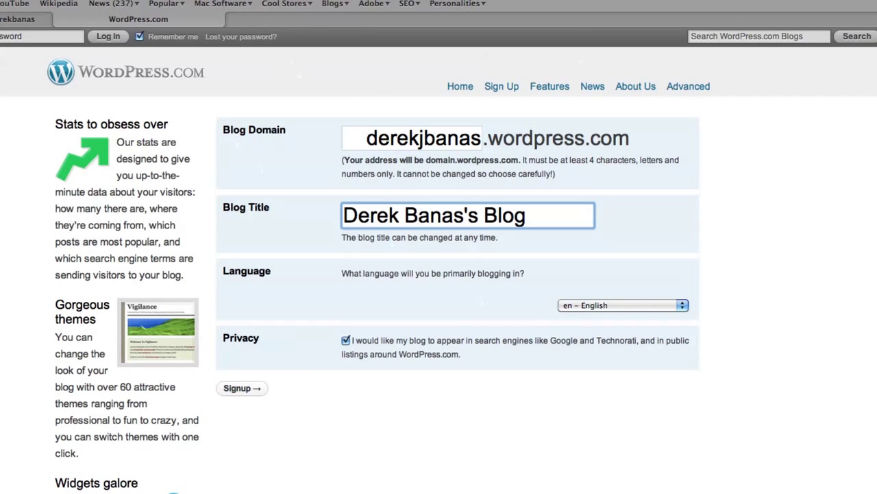
Keep en – English as the blog language and submit the blog sign-up
{"action": "left_click", "coordinate": [621, 302]}
{"action": "left_click", "coordinate": [621, 302]}
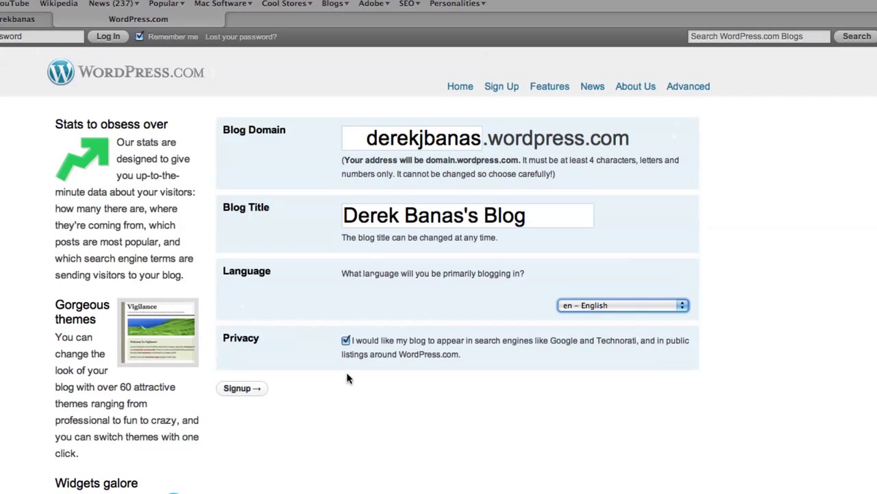
{"action": "left_click", "coordinate": [243, 389]}
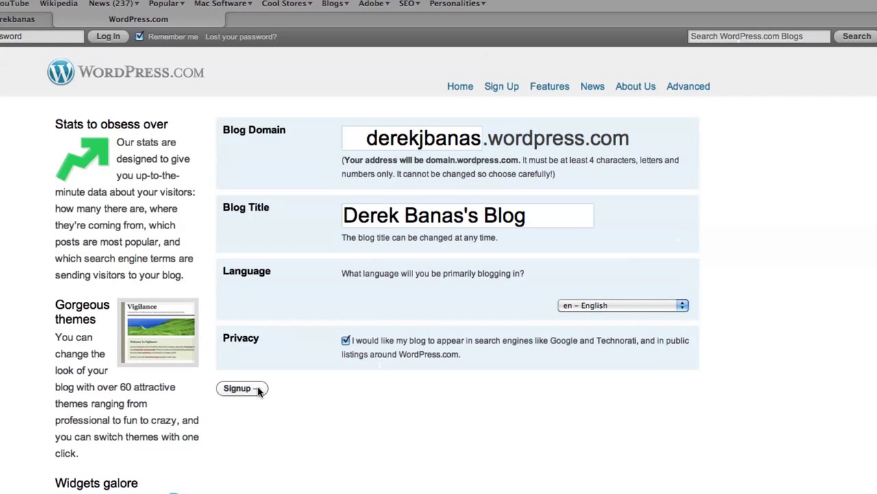
Scroll through the Check Your Email page confirming the activation e-mail was sent
{"action": "scroll", "coordinate": [410, 315], "scroll_direction": "down", "scroll_amount": 5}
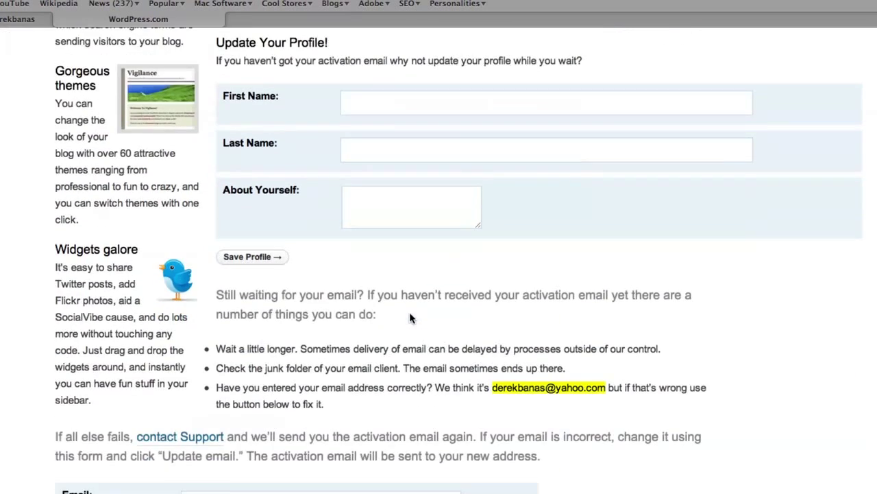
{"action": "scroll", "coordinate": [410, 315], "scroll_direction": "up", "scroll_amount": 5}
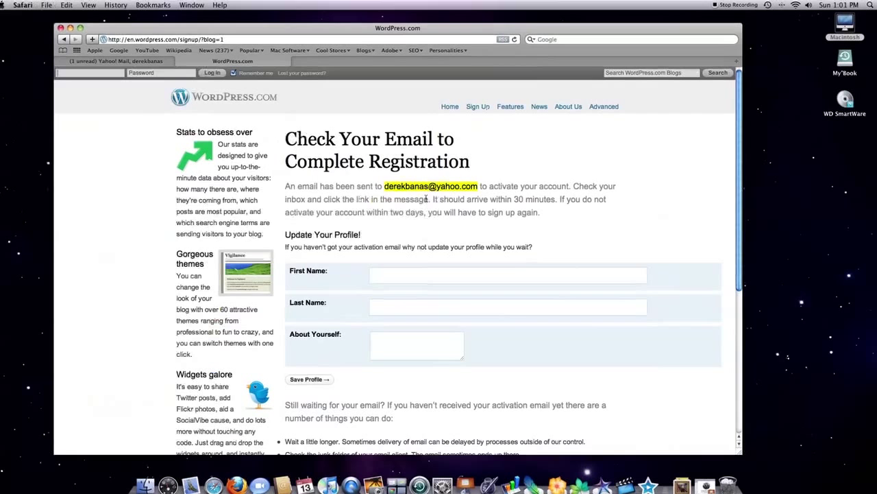
In Yahoo Mail, refresh the Inbox and open the WordPress.com activation e-mail
{"action": "left_click", "coordinate": [128, 60]}
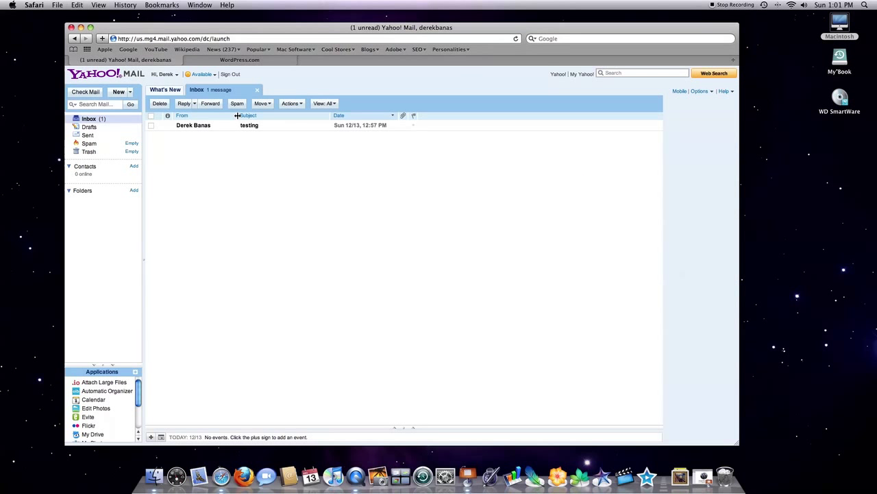
{"action": "left_click", "coordinate": [89, 119]}
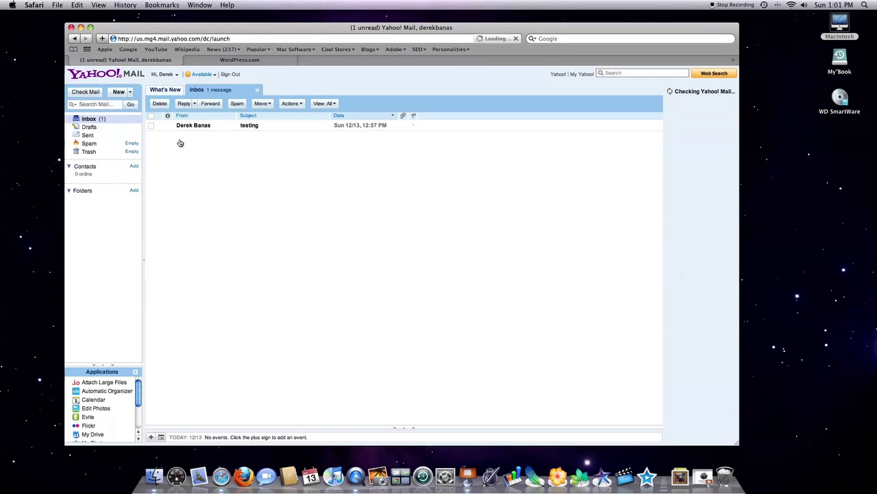
{"action": "double_click", "coordinate": [198, 128]}
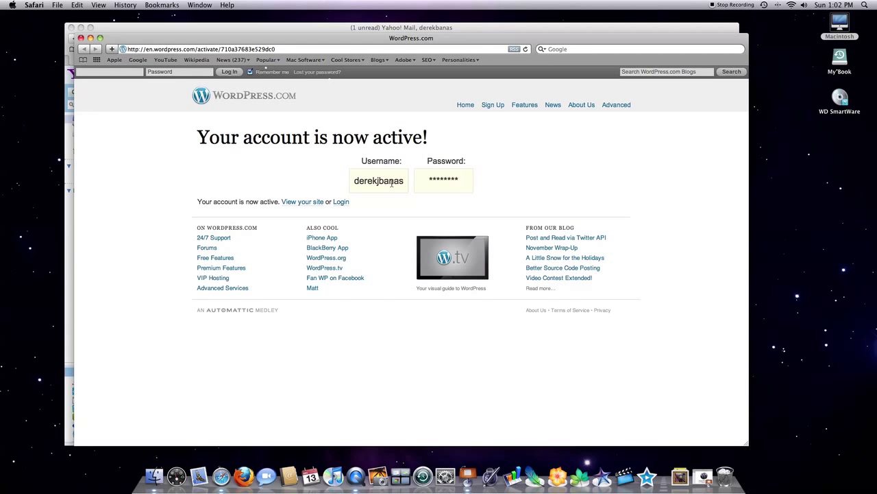
View the new blog's live home page with its Hello world! post
{"action": "left_click", "coordinate": [305, 205]}
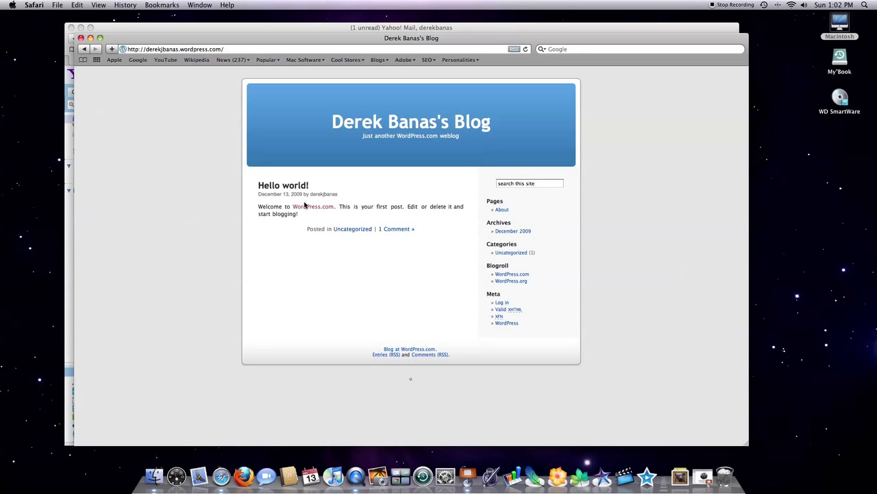
{"action": "mouse_move", "coordinate": [305, 206]}
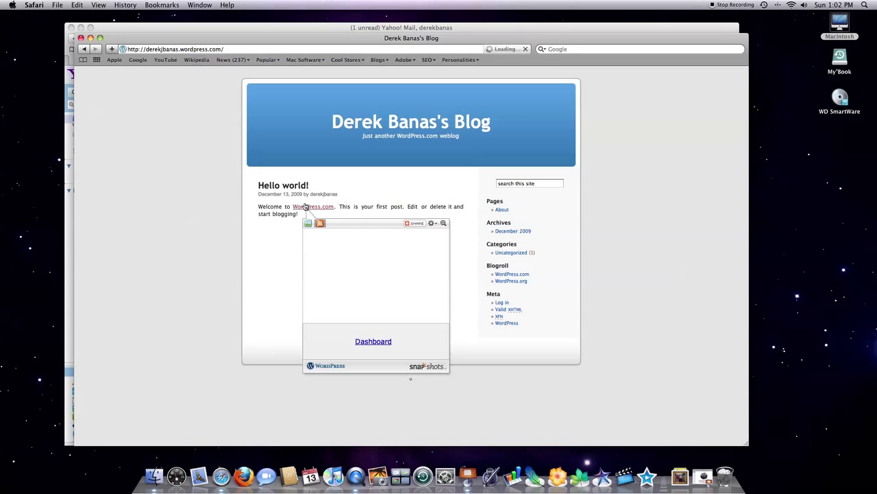